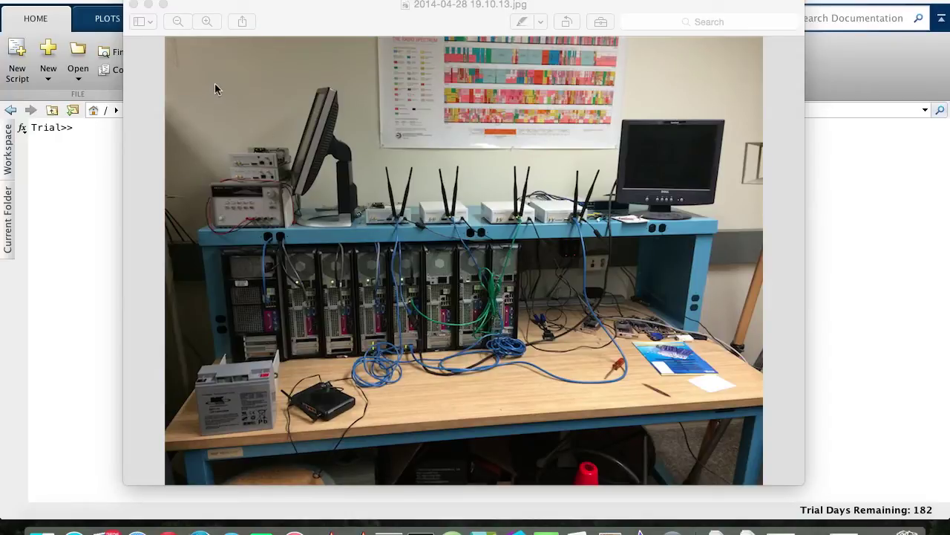
Close the testbed photo, focus MATLAB's prompt, then switch over to Finder.
left_click(148, 4)
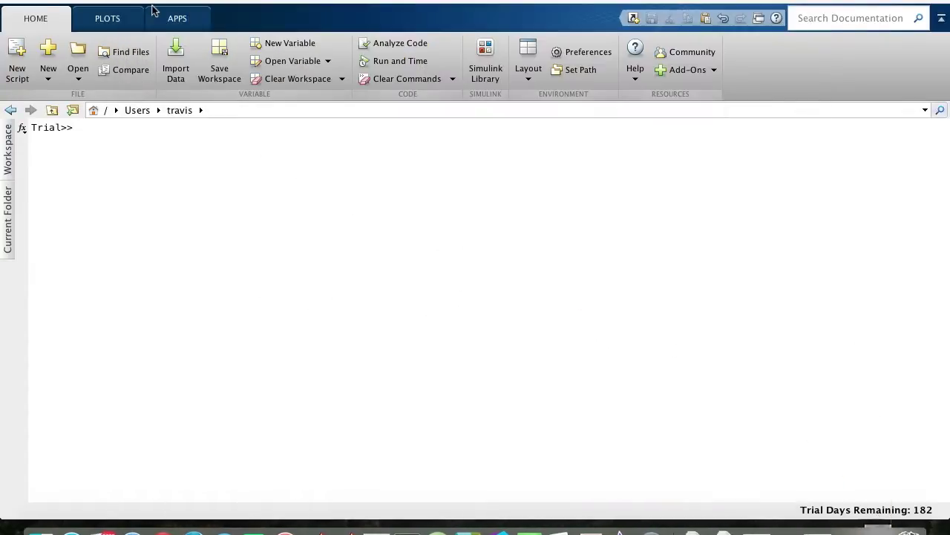
left_click(175, 163)
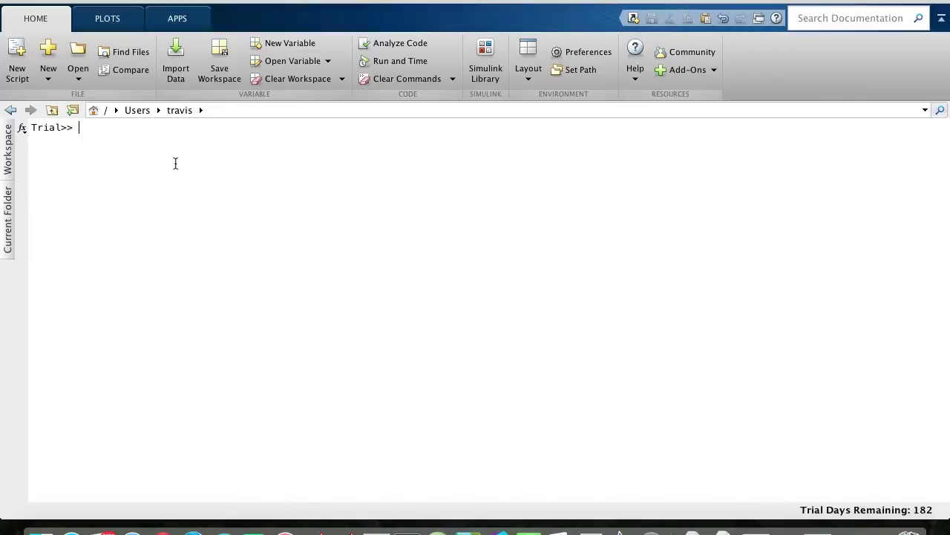
key("super+Tab")
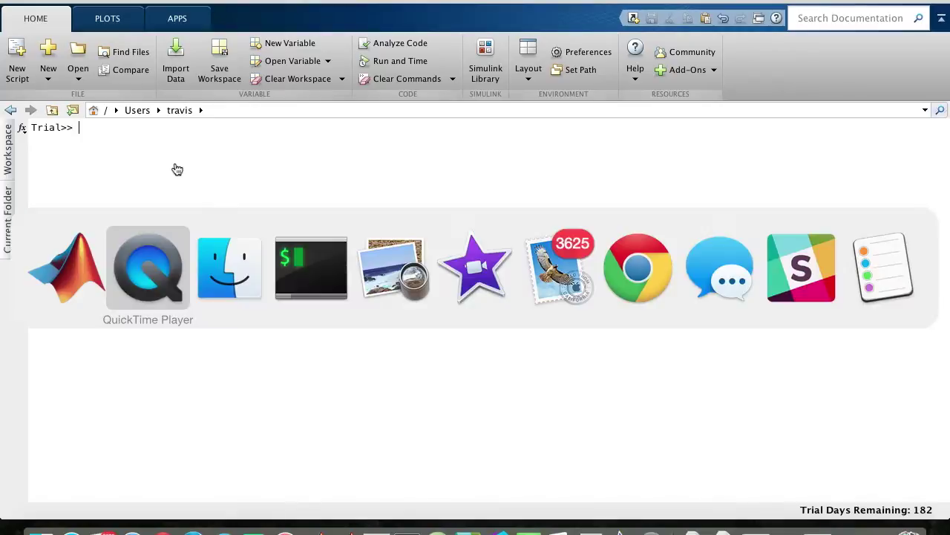
Connect to smb://monadnock.ece.wpi.edu, mount the chosen volume, and close its Finder window.
left_click(194, 2)
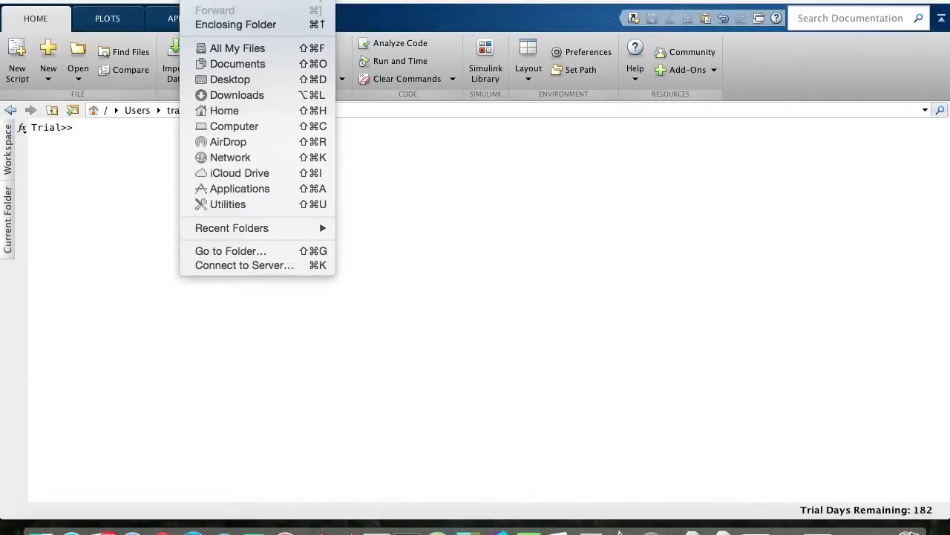
left_click(221, 260)
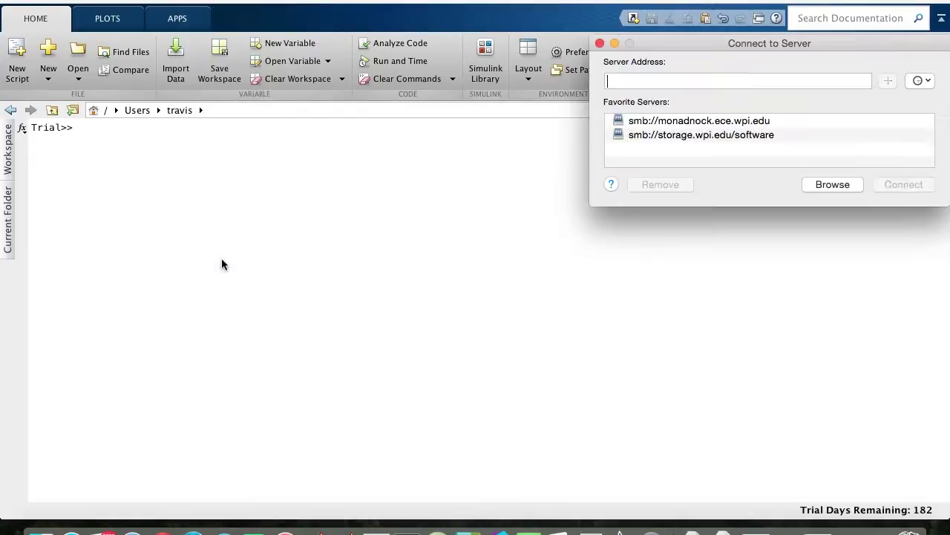
left_click(733, 124)
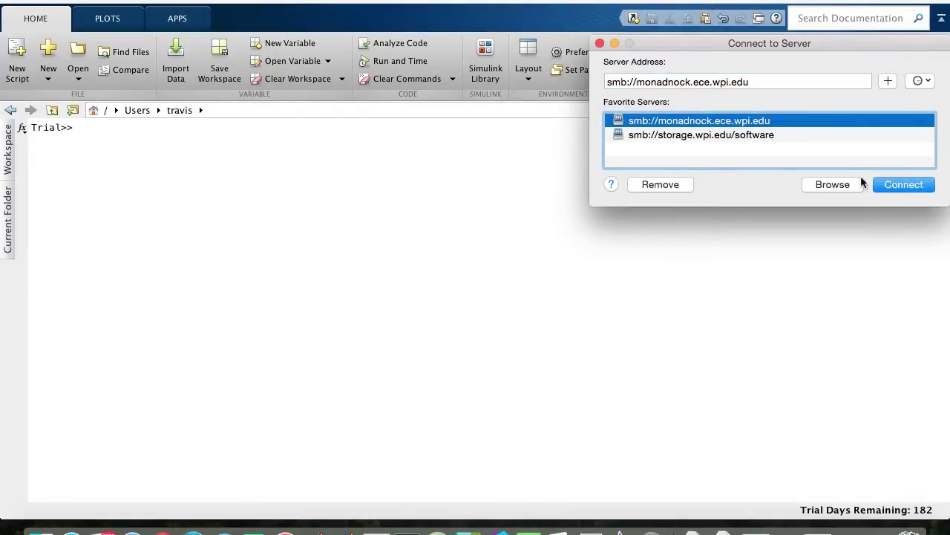
left_click(903, 190)
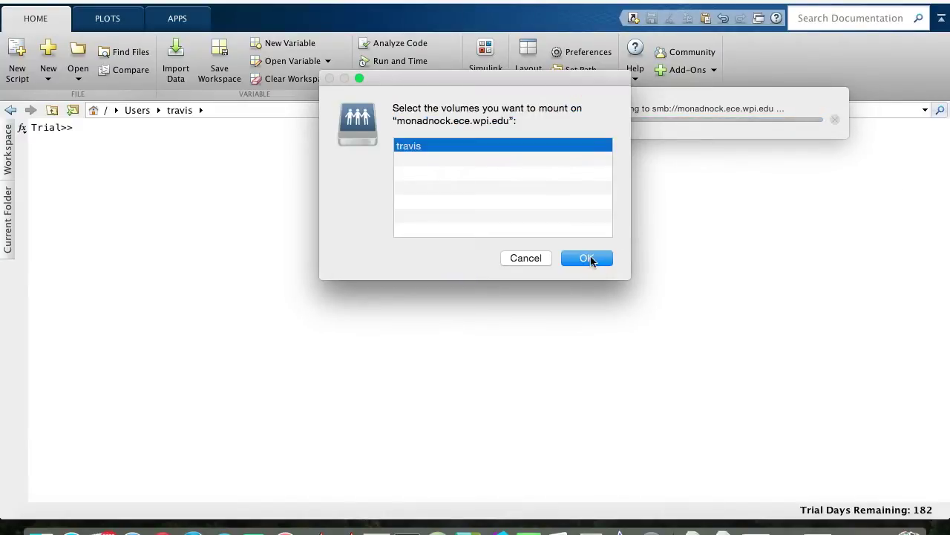
left_click(588, 258)
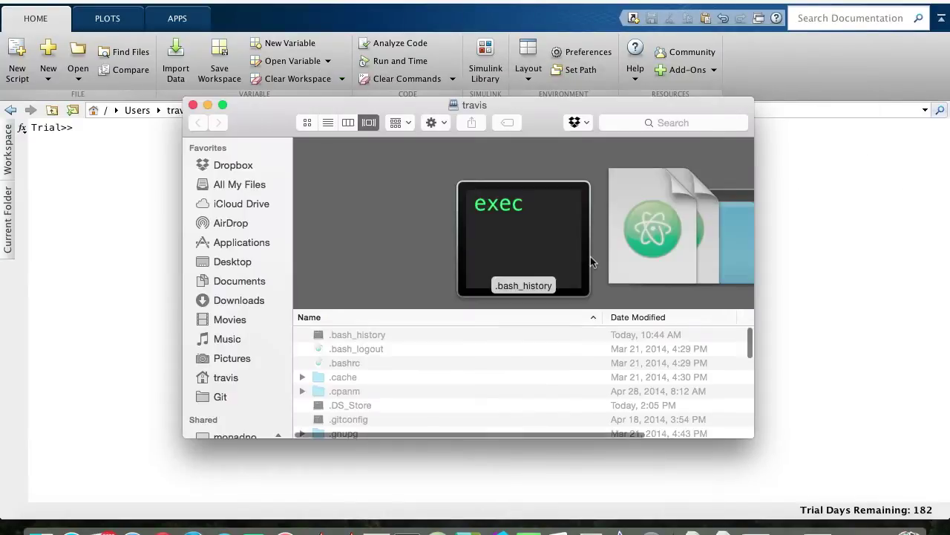
left_click(192, 105)
Begin a cd command, Tab-completing the path to the git folder on the mounted volume.
left_click(193, 180)
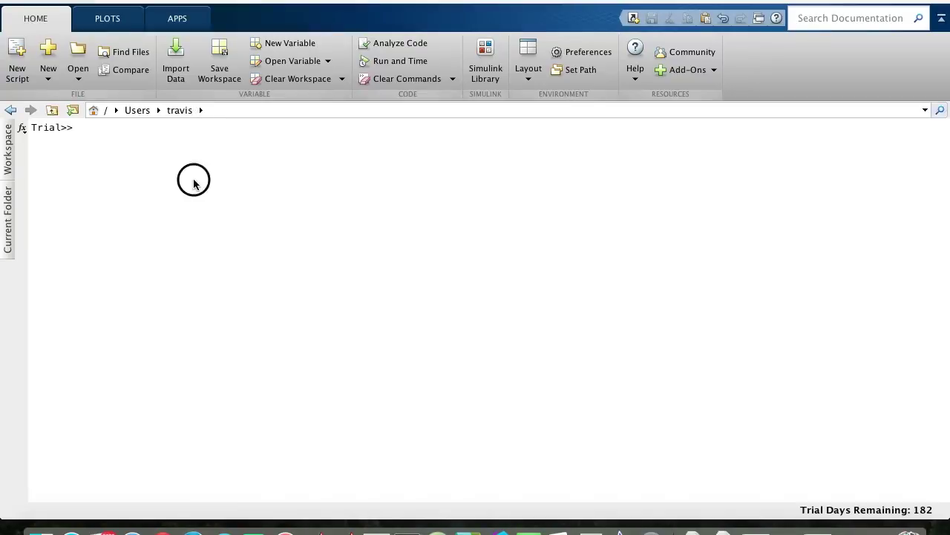
type("cd ")
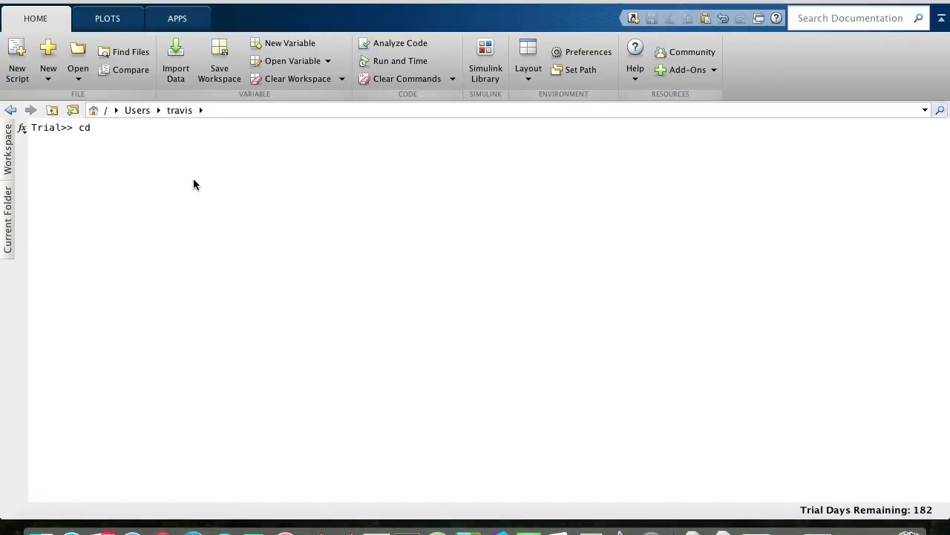
type("/Vo")
key("Tab")
type("t")
key("Tab")
Complete the path to the sdruWiLab repository, change into it, and enter !git status.
key("Tab")
key("Down")
key("Return")
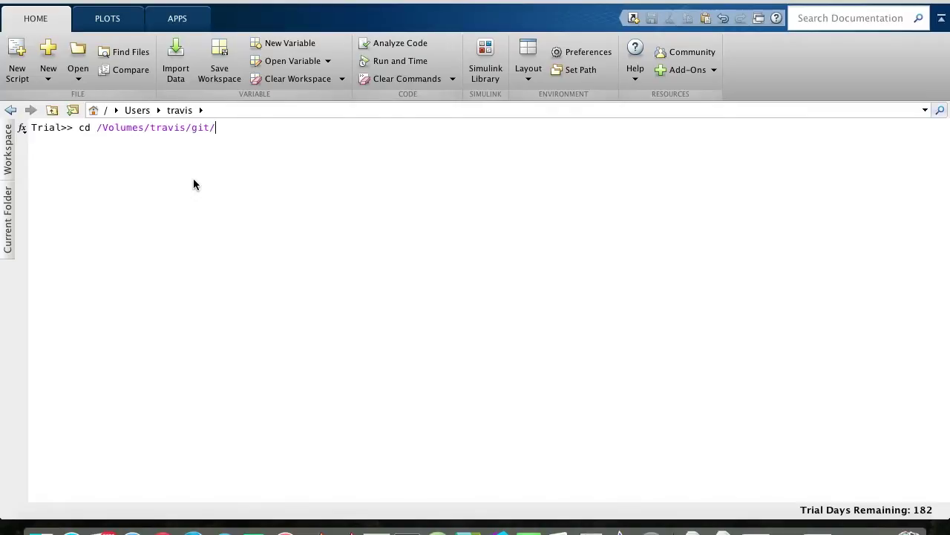
key("Tab")
key("Down")
key("Down")
key("Down")
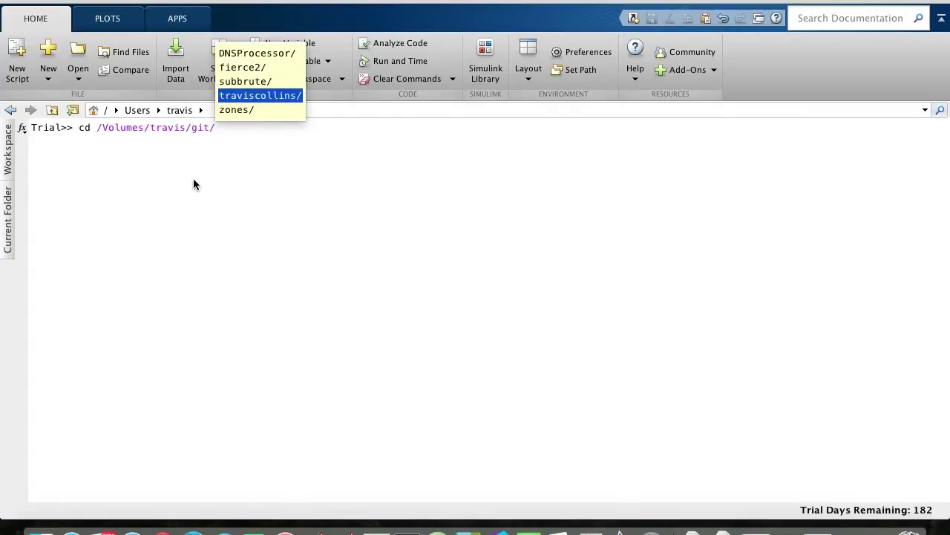
key("Return")
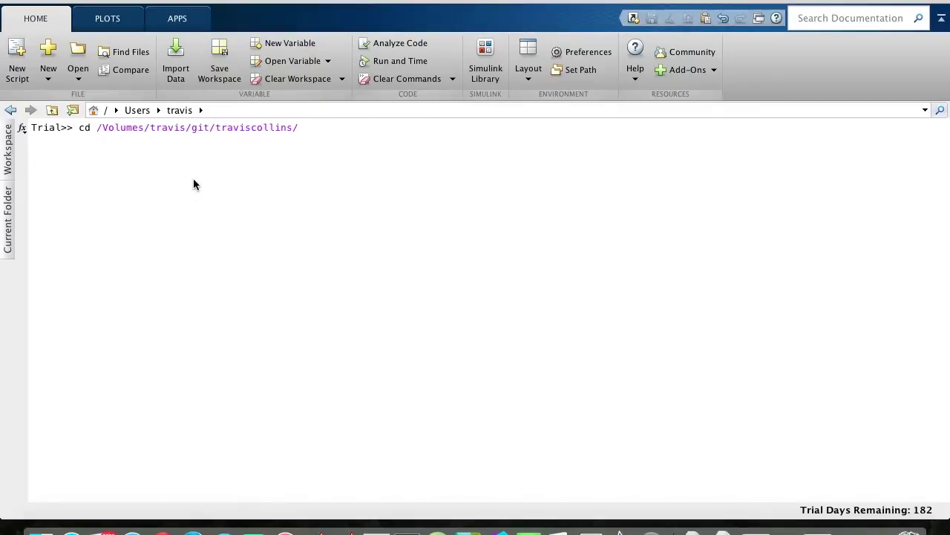
key("Tab")
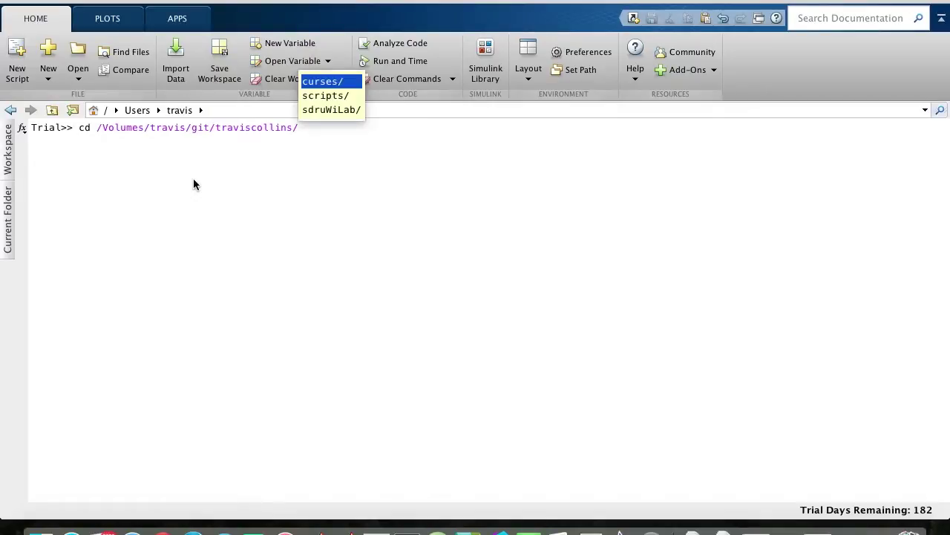
key("Down")
key("Down")
key("Return")
key("Return")
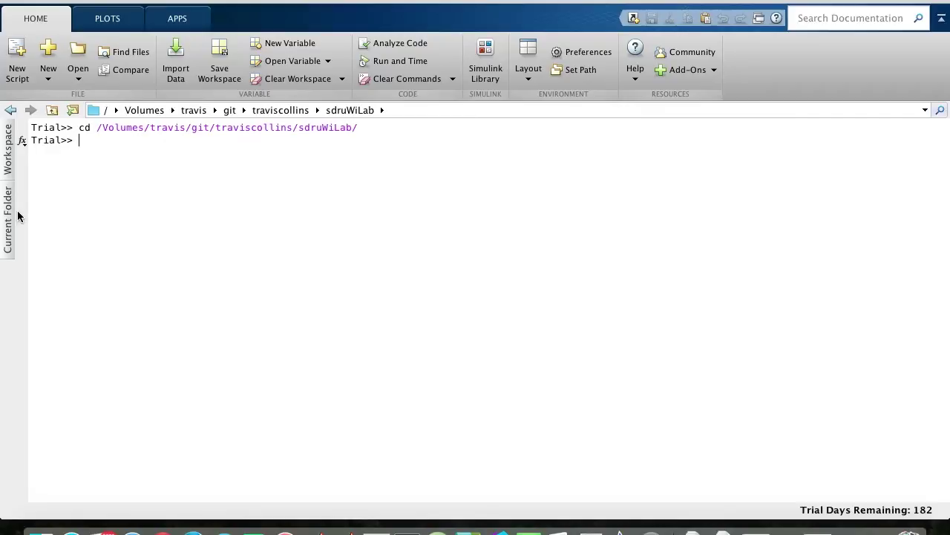
type("!")
type("git status")
Run git status, scroll back through its modified and untracked files, then clear the console with clc.
key("Return")
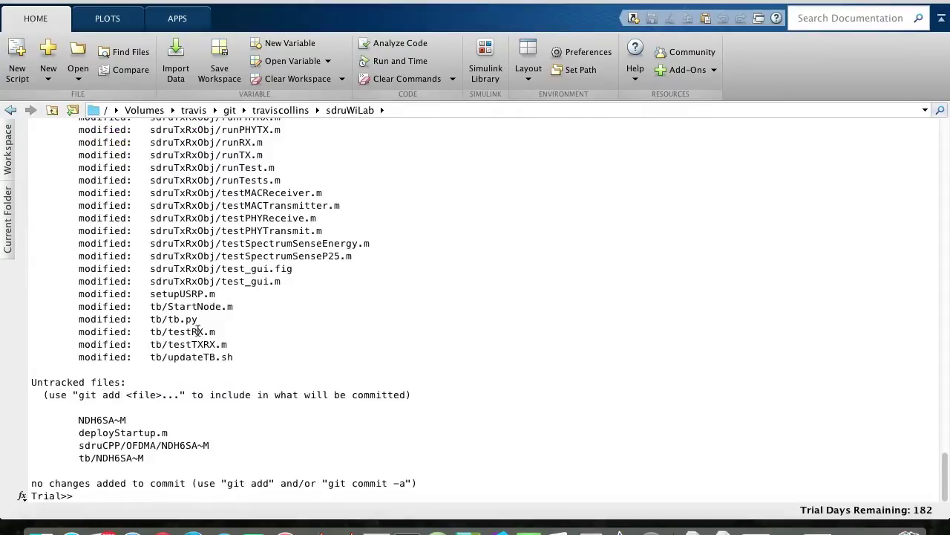
scroll(197, 327, "up", 6)
scroll(197, 327, "up", 3)
scroll(197, 327, "up", 10)
scroll(197, 327, "up", 8)
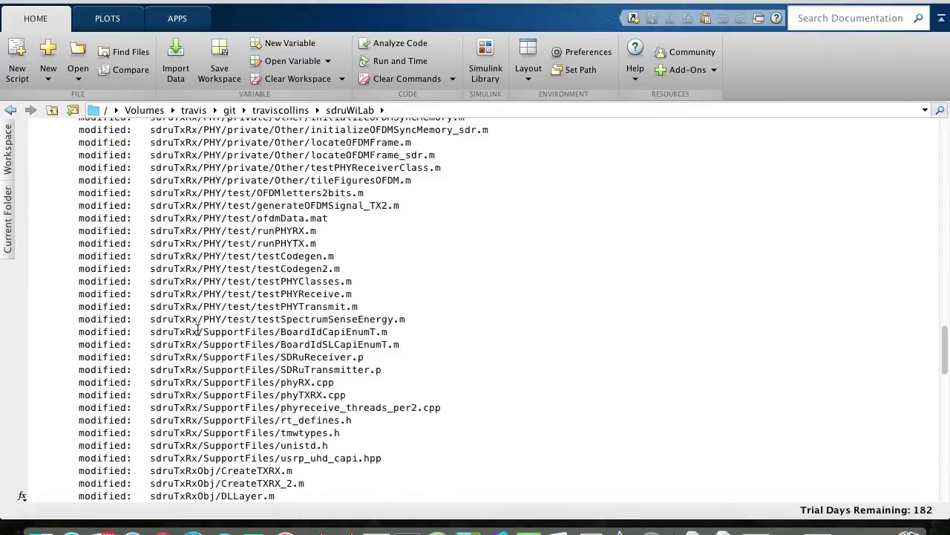
scroll(197, 327, "up", 8)
scroll(198, 326, "up", 1)
scroll(197, 327, "up", 9)
scroll(197, 329, "up", 9)
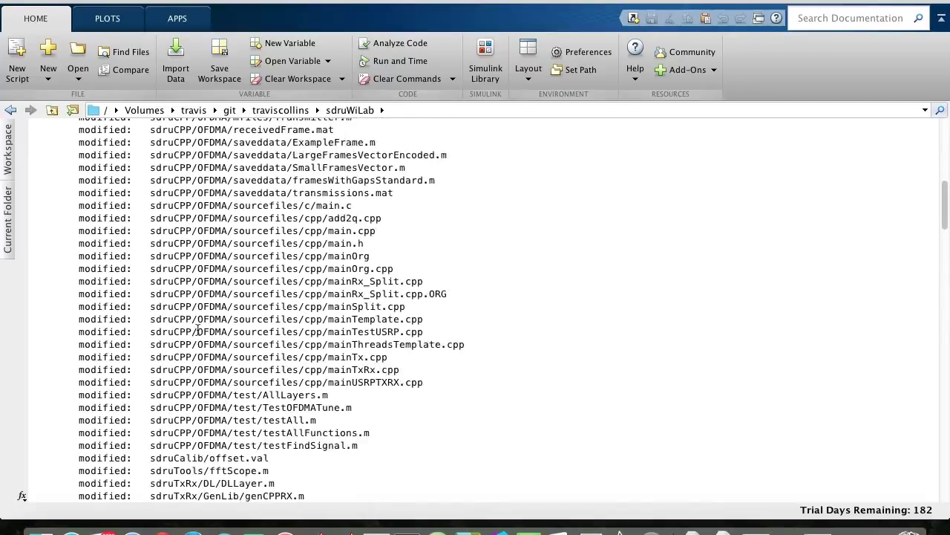
scroll(197, 329, "up", 6)
scroll(198, 329, "up", 5)
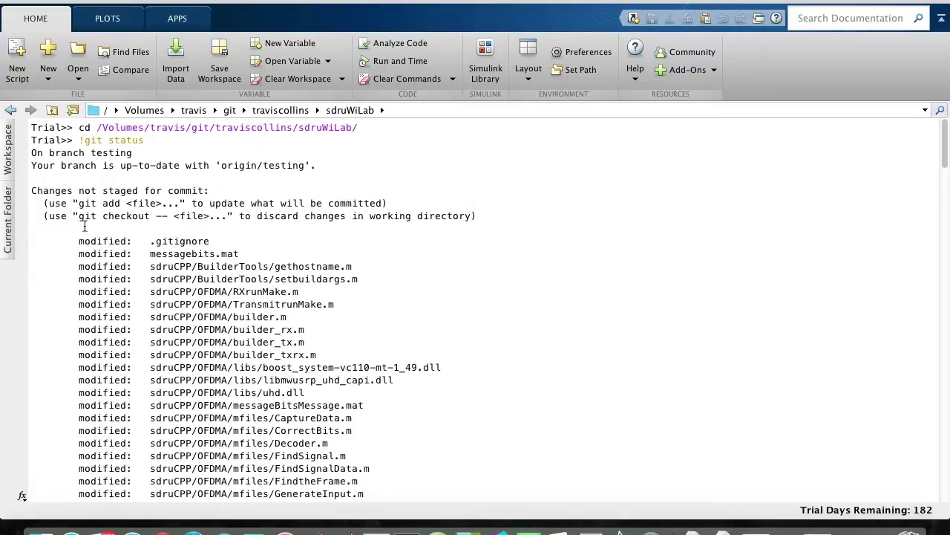
type("clc")
key("Return")
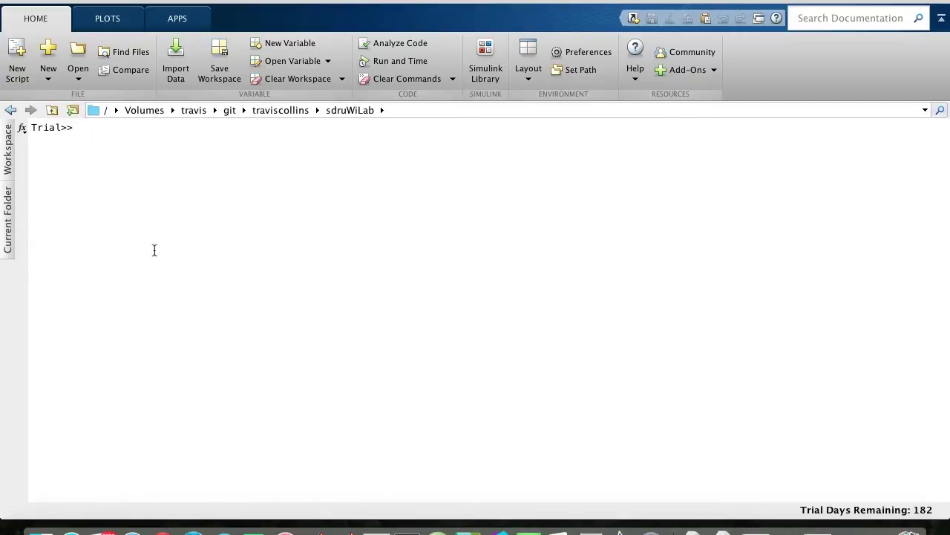
Show the Current Folder listing and restore the layout with the Command Window beside it.
left_click(7, 223)
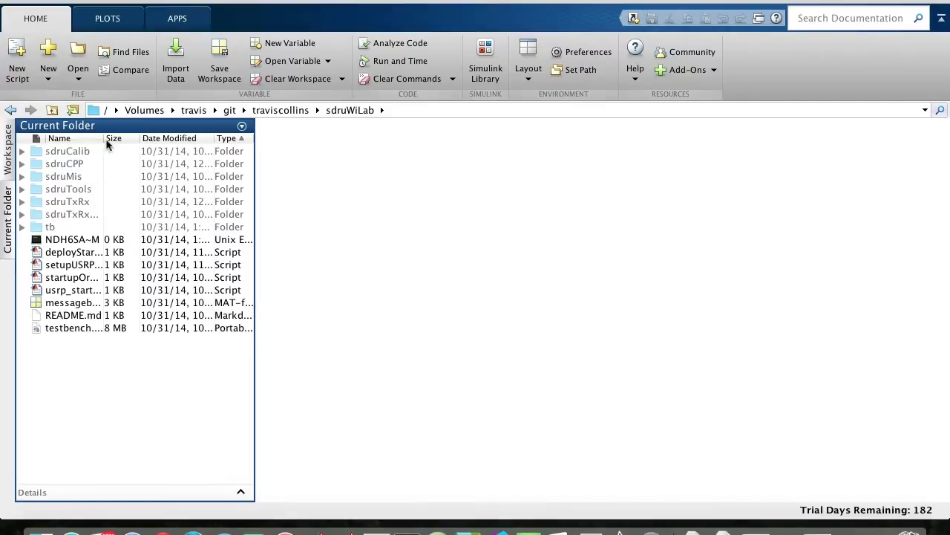
left_click(241, 127)
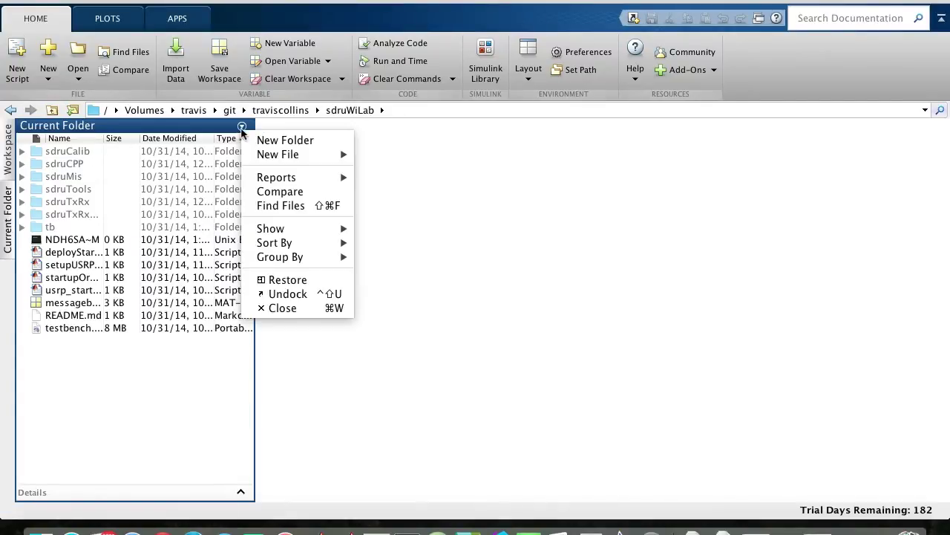
left_click(288, 280)
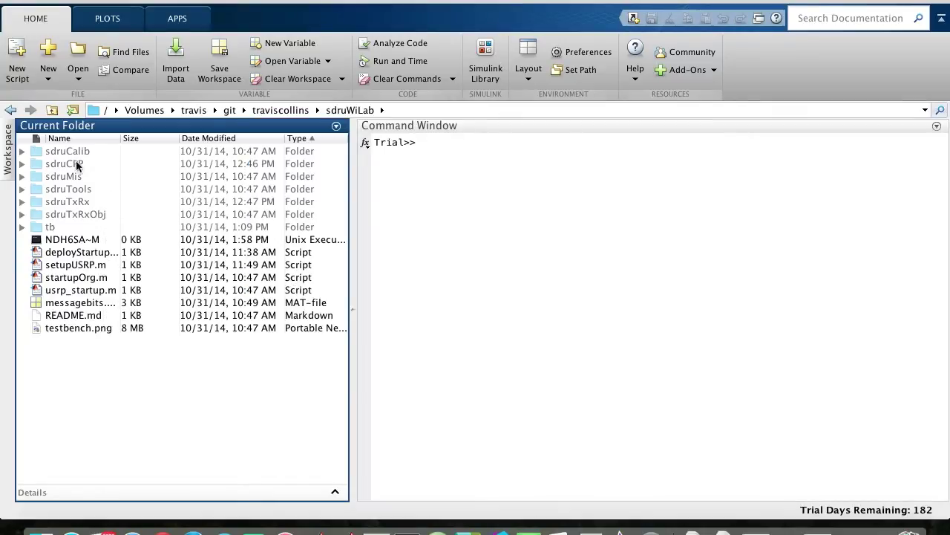
Expand the tb folder and open testTXRX.m in the editor.
left_click(22, 152)
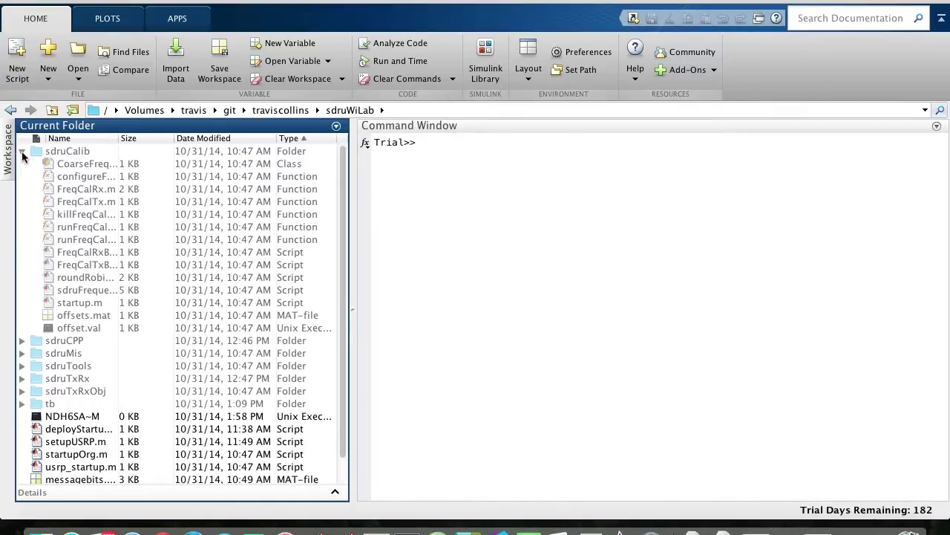
left_click(22, 152)
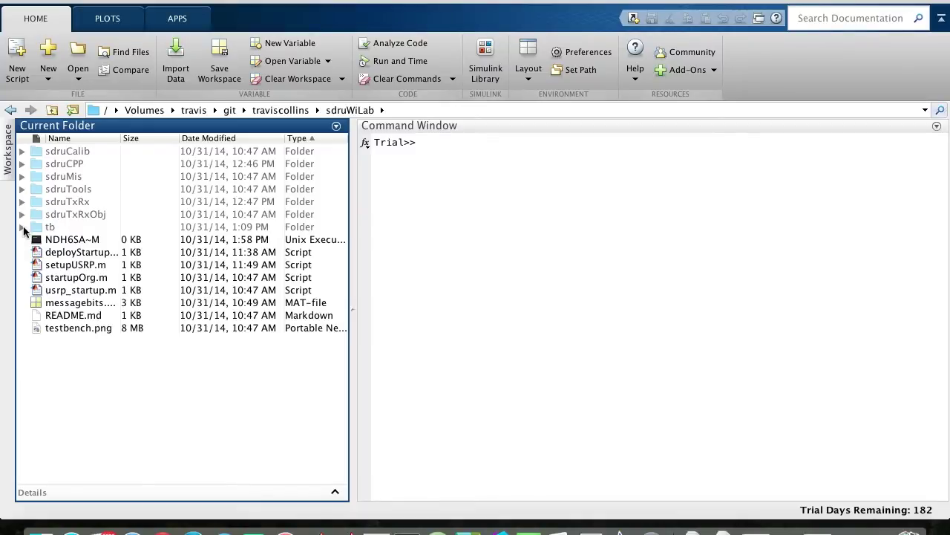
left_click(22, 227)
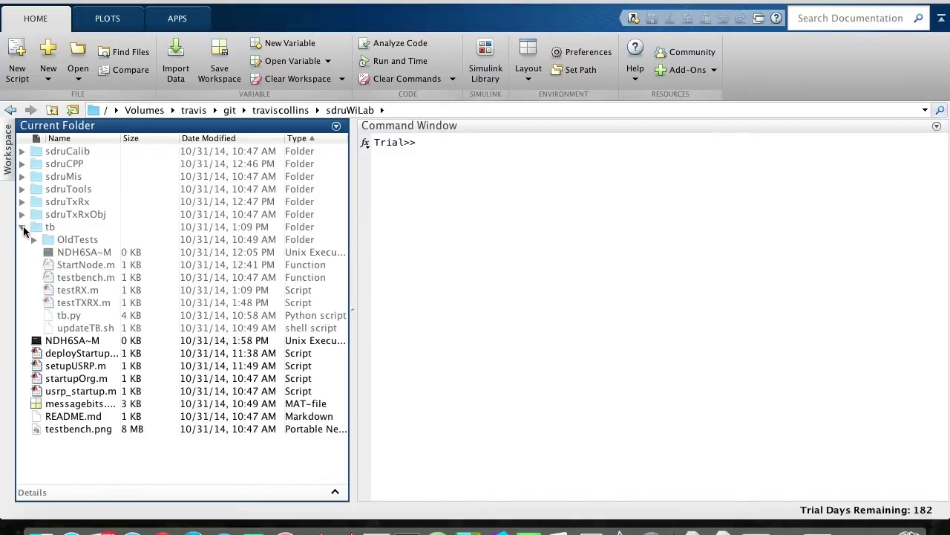
right_click(94, 303)
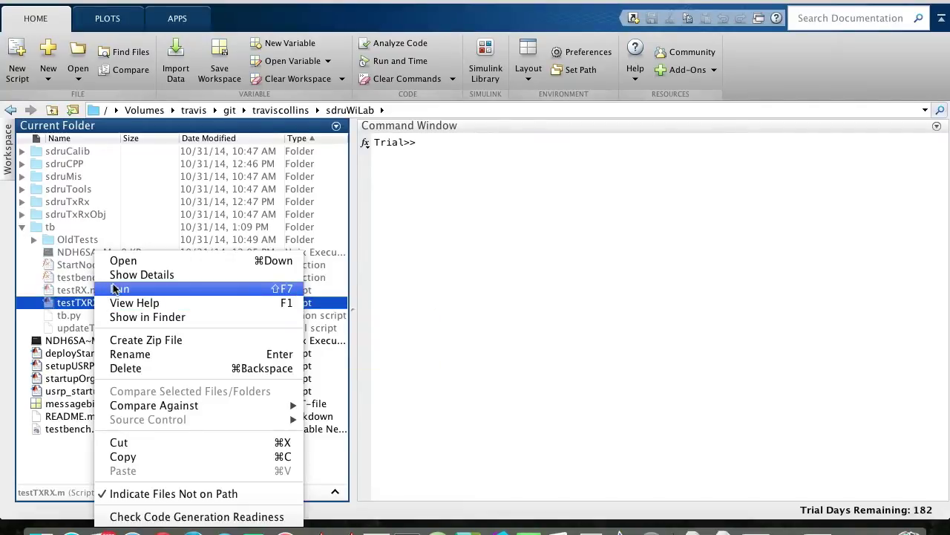
left_click(141, 261)
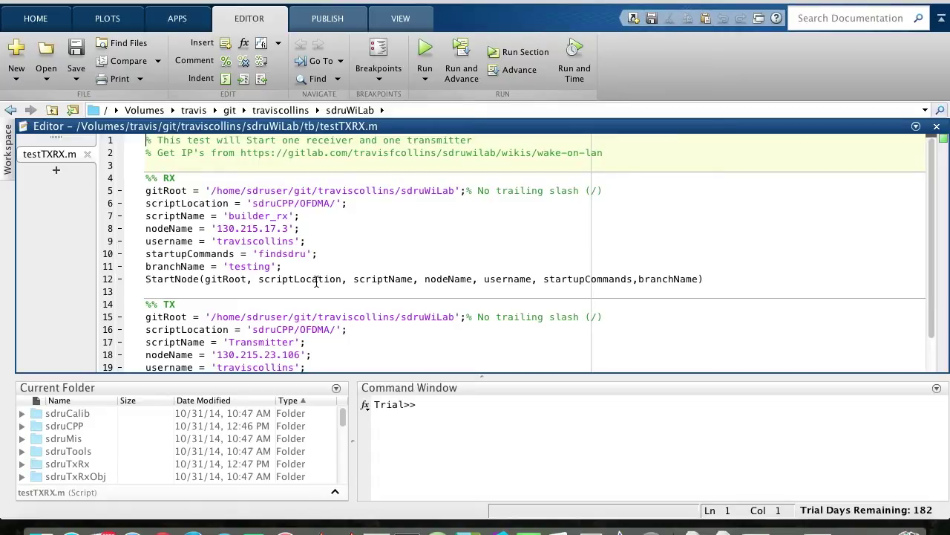
Scroll through testTXRX.m, collapse the toolstrip, and open the testbed photo from the Dock.
scroll(316, 282, "down", 3)
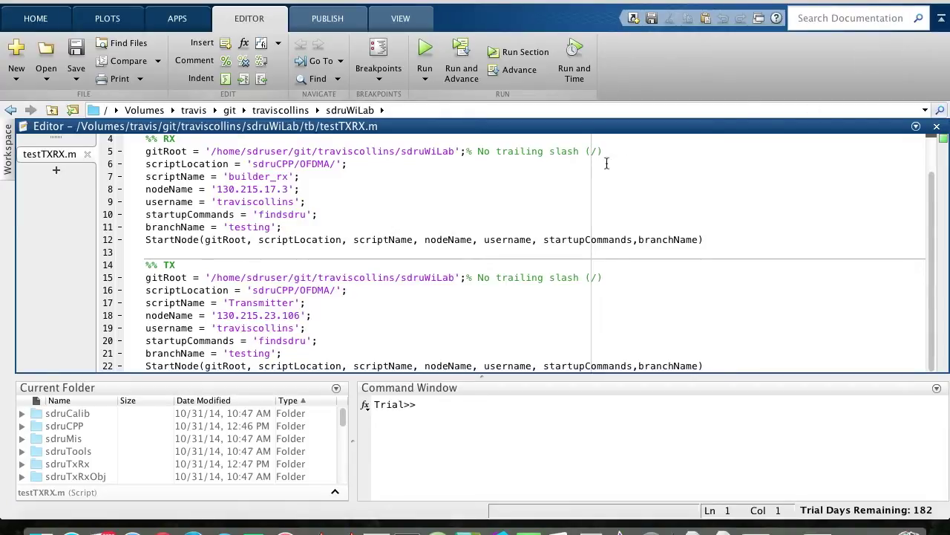
left_click(943, 28)
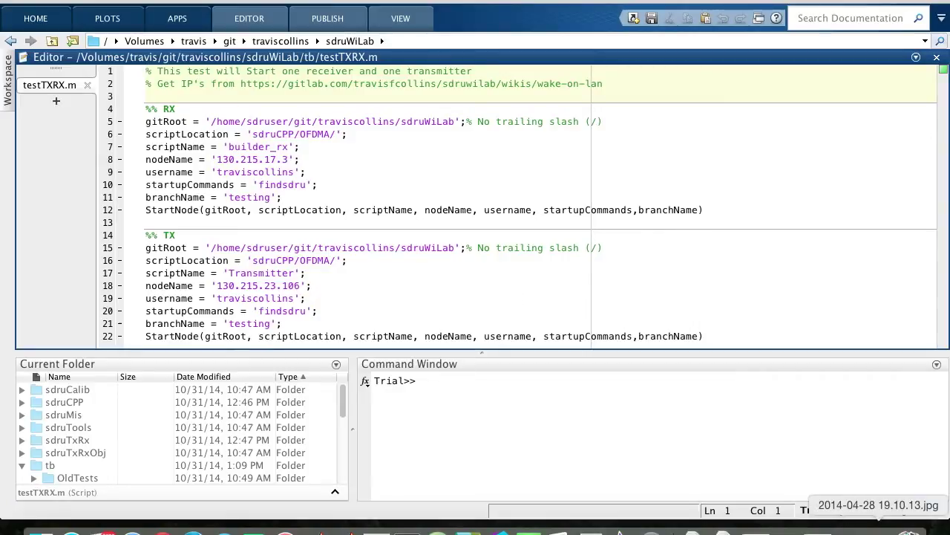
left_click(878, 528)
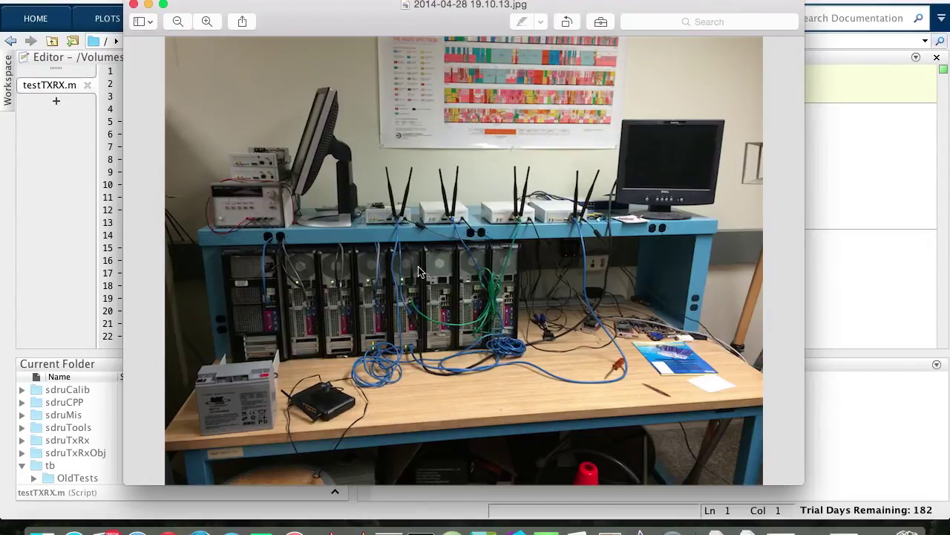
Minimize the Preview window showing the testbed photo.
left_click(148, 4)
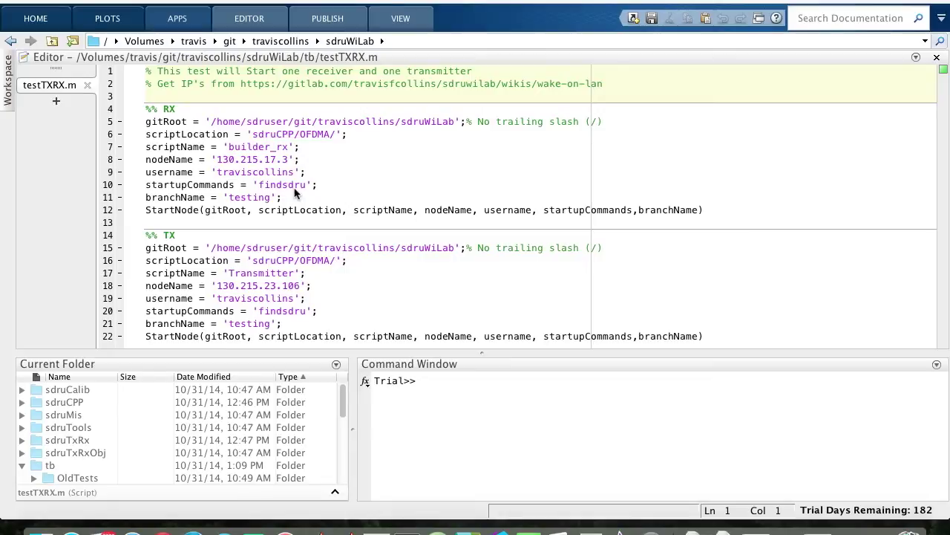
Place the caret at the Command Window prompt and start typing 'testR'.
left_click(469, 415)
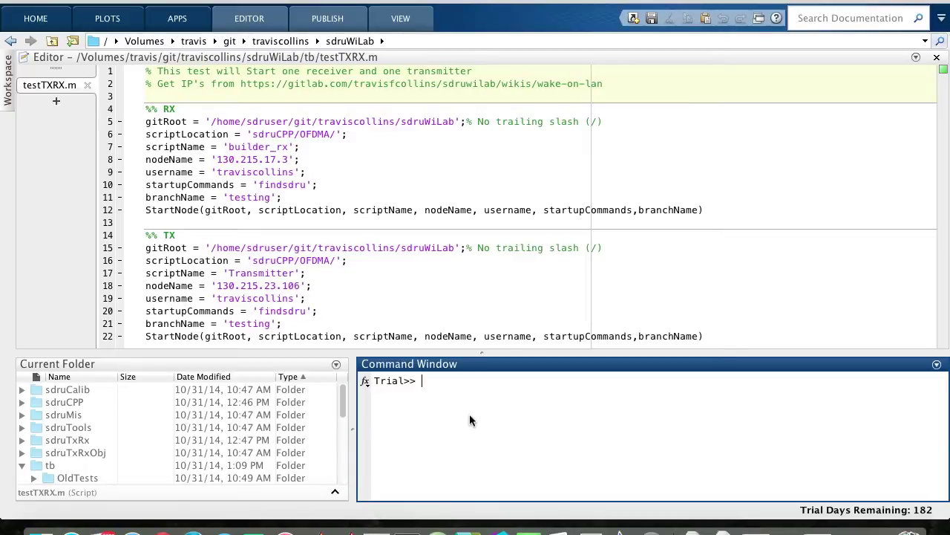
type("test")
type("R")
Correct the entry to testTXRX and try running it.
key("BackSpace")
type("T")
type("XRX")
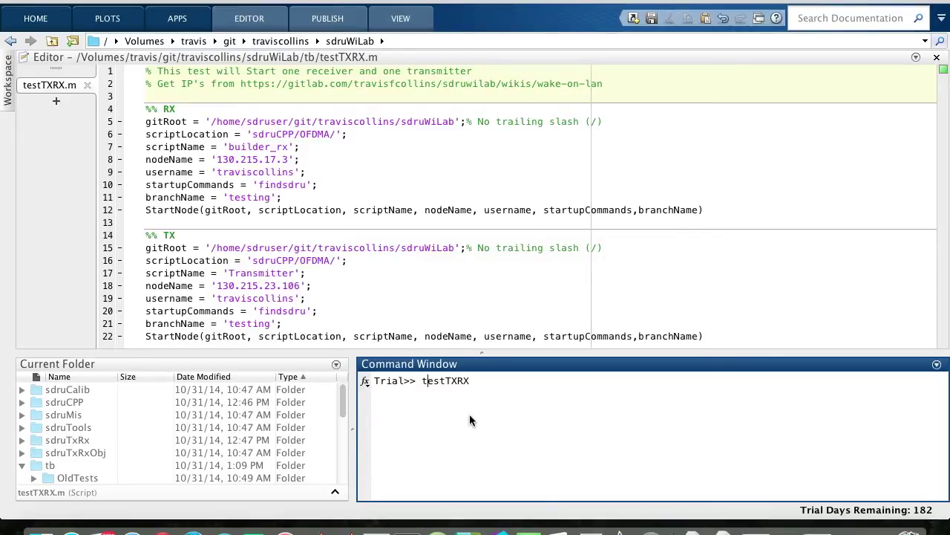
key("Return")
Change into the tb folder and rerun testTXRX to start the test on the nodes.
type("cd tv")
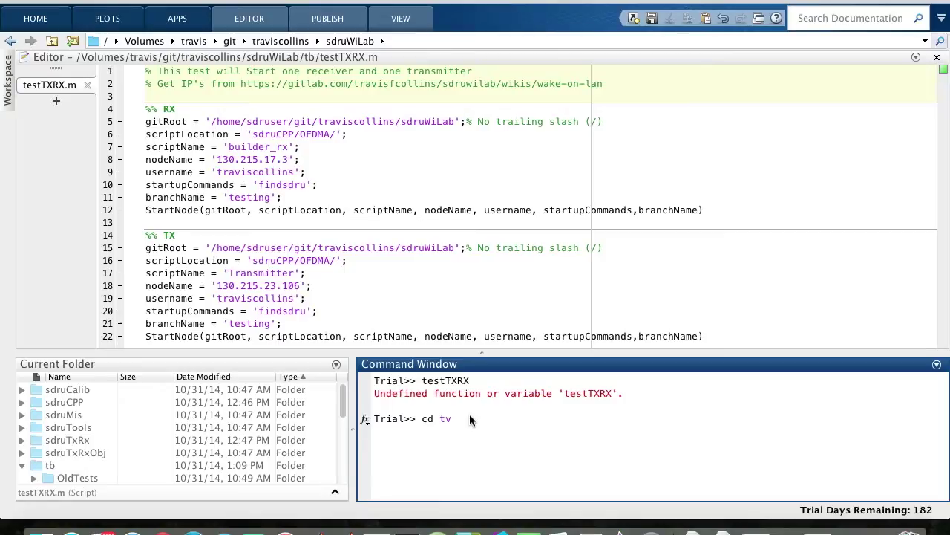
key("Return")
key("Up")
key("Up")
key("Return")
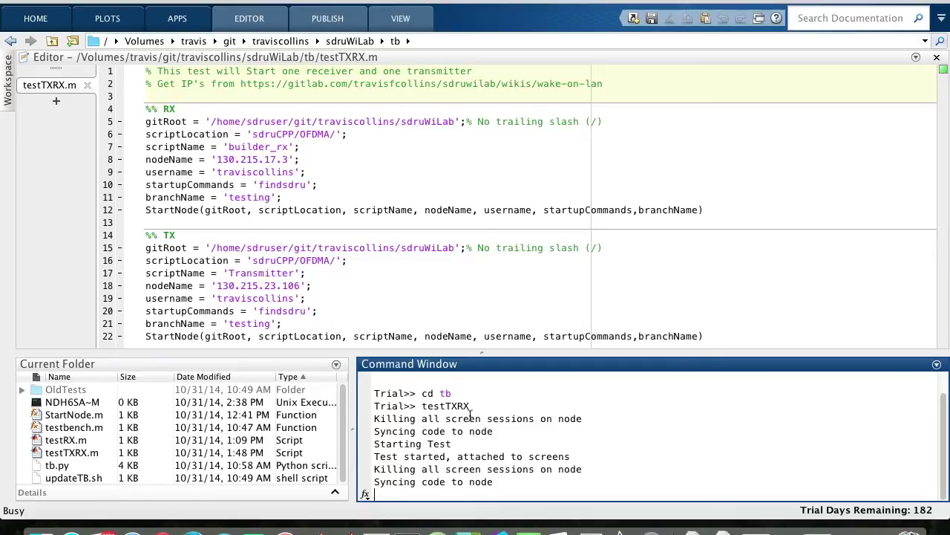
key("ctrl+Up")
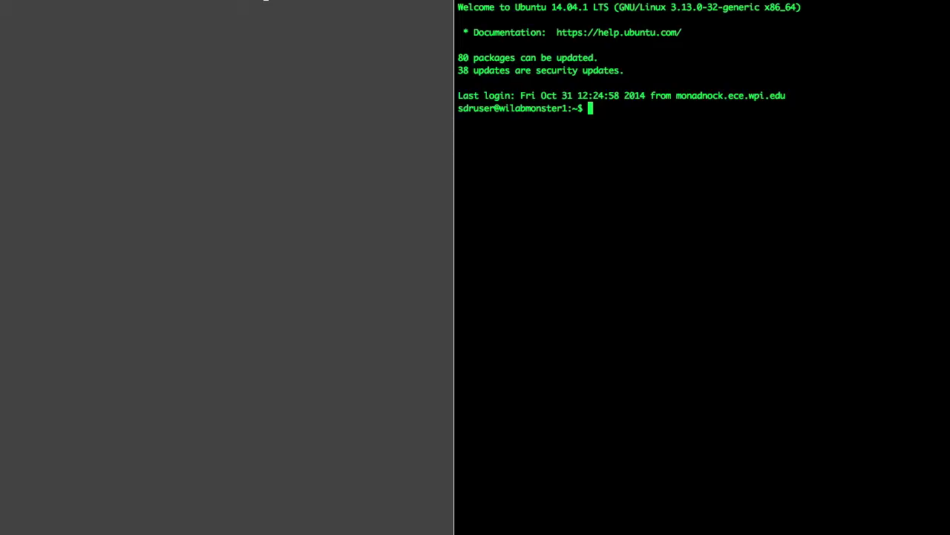
In the right pane, list screen sessions and reattach to the receiver's session with screen -r.
type("scree n")
type(" -list")
key("Return")
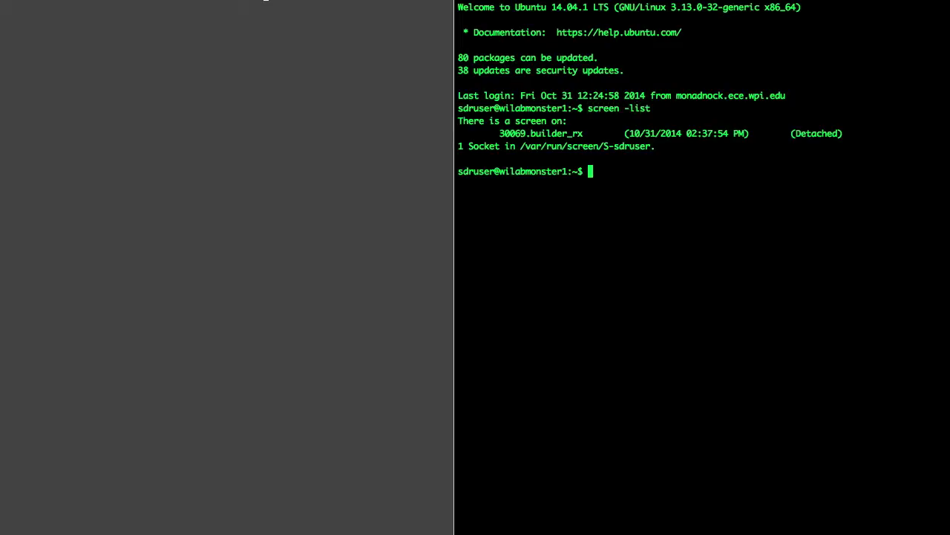
type("screen ")
type("-r")
key("Return")
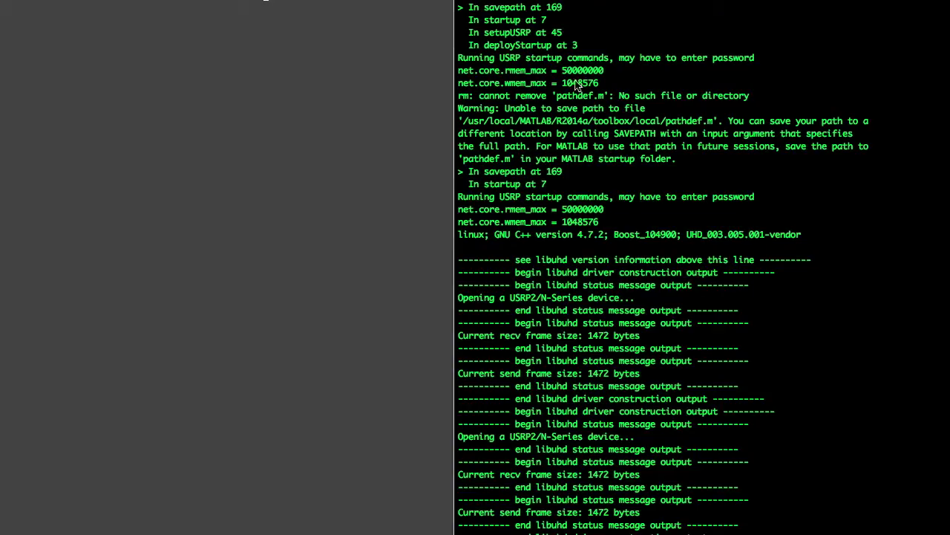
In the left pane, log in to the transmitter node and reattach its screen session.
left_click(296, 72)
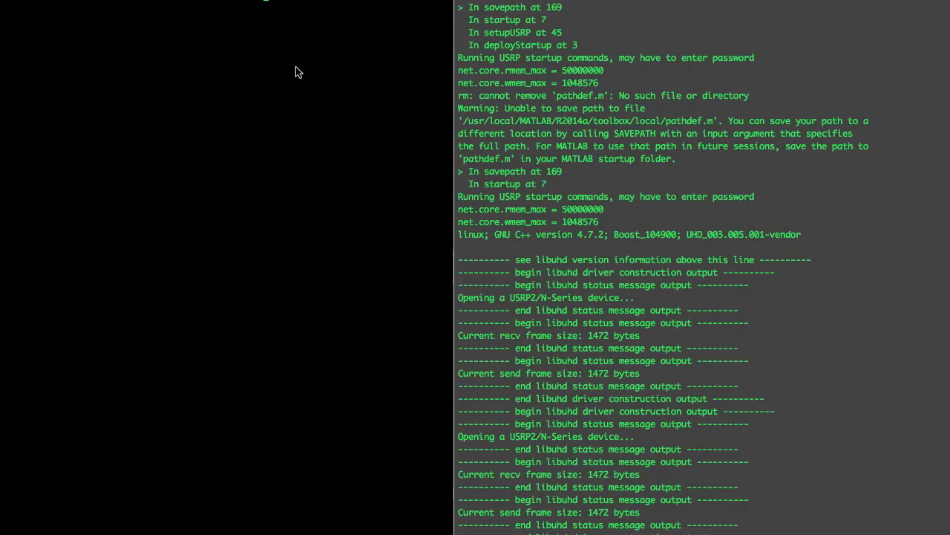
key("Return")
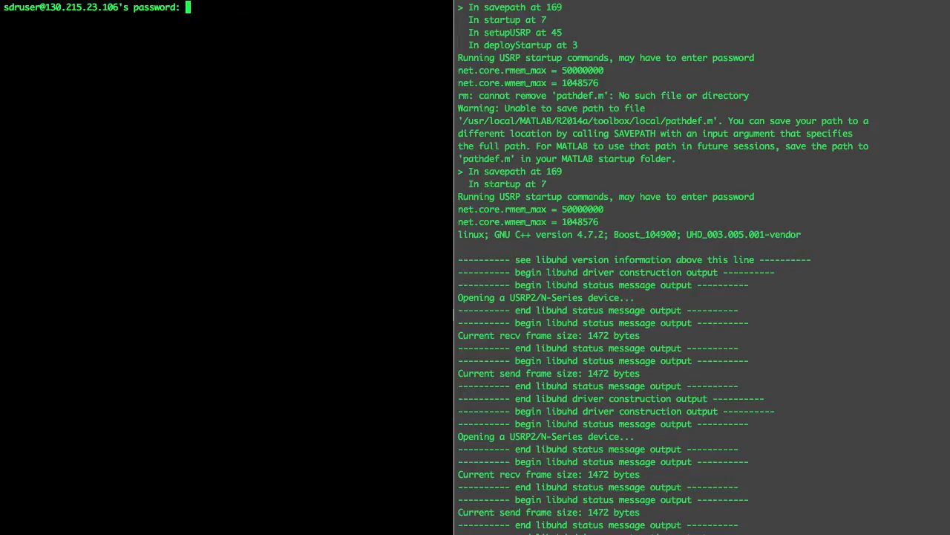
key("Return")
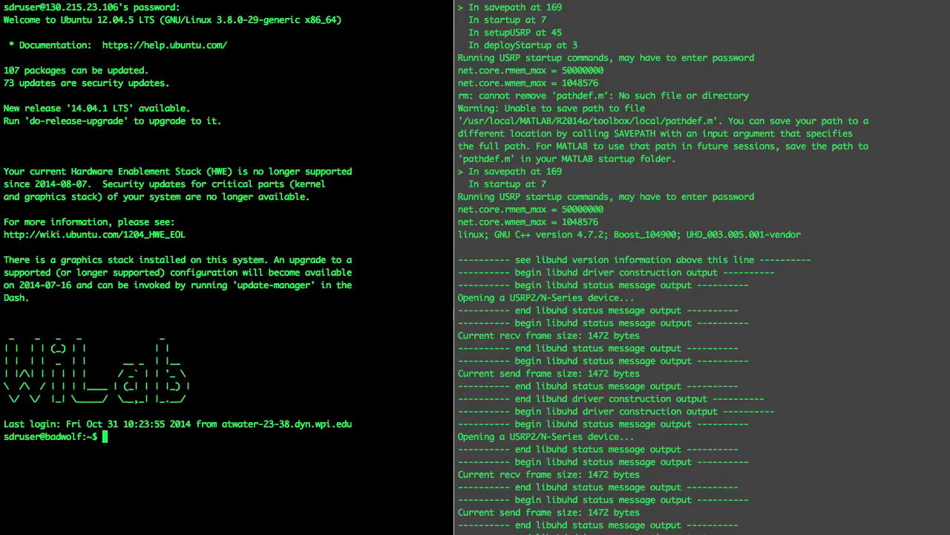
type("scree")
type("n -r")
key("Return")
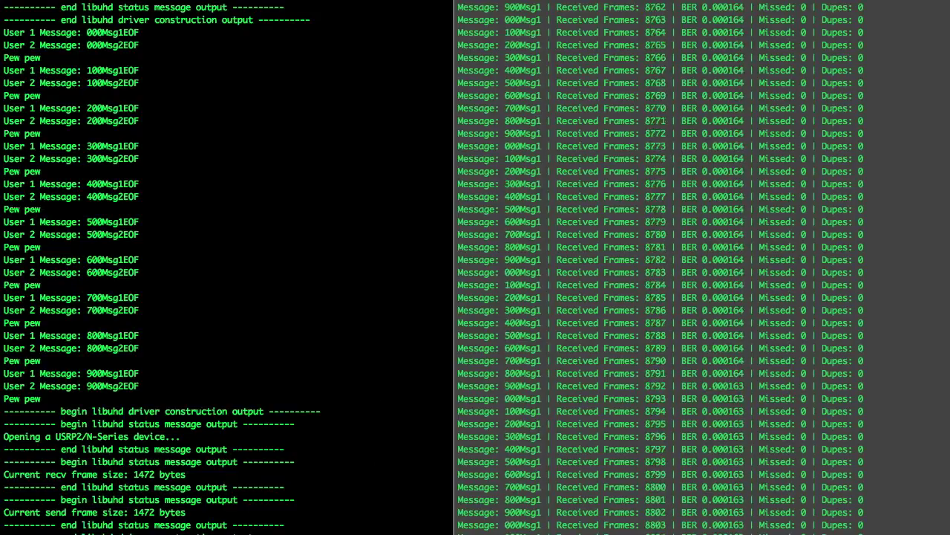
Watch the receiver pass 12,500 frames at about 0.00042 BER, then return to the transmitter pane.
left_click(574, 359)
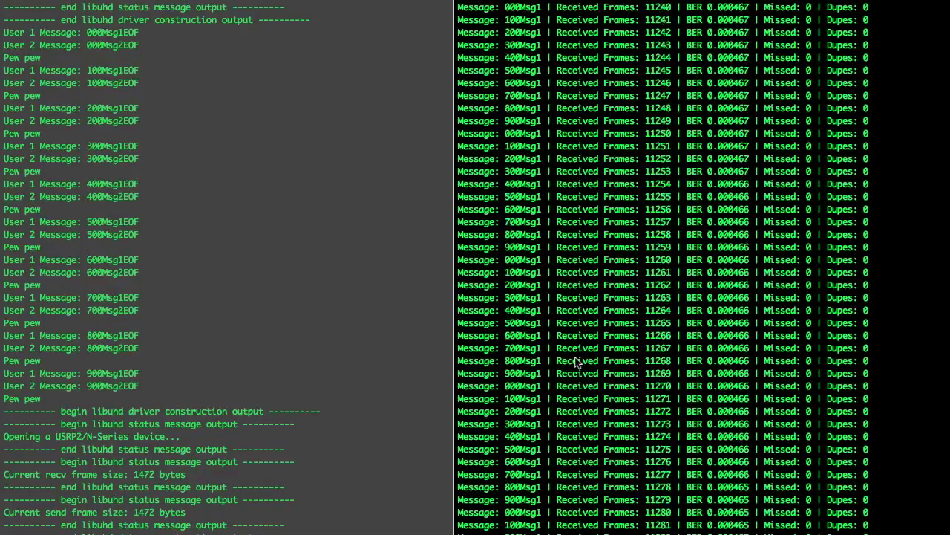
left_click_drag(334, 360, 316, 360)
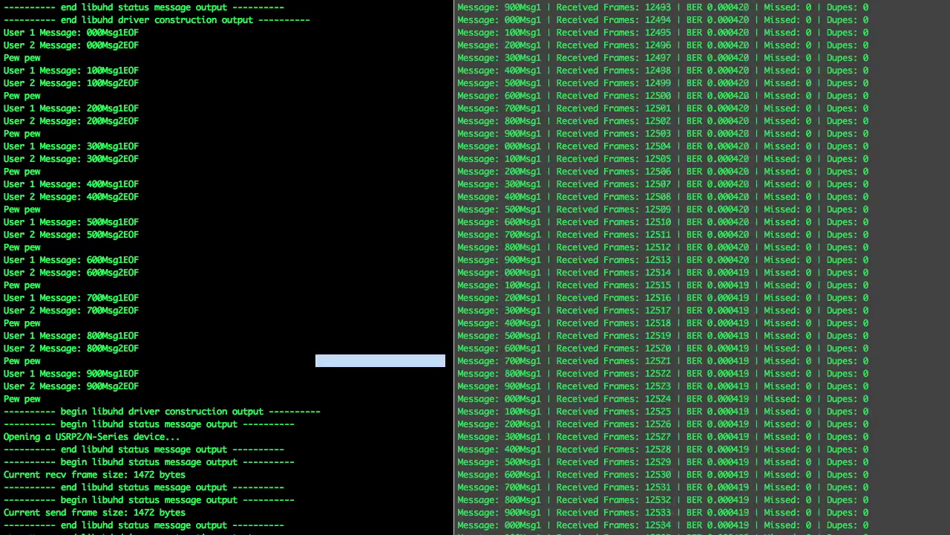
Stop the transmitter in the left pane with Ctrl+C, halting the receiver near 12,580 frames.
key("ctrl+c")
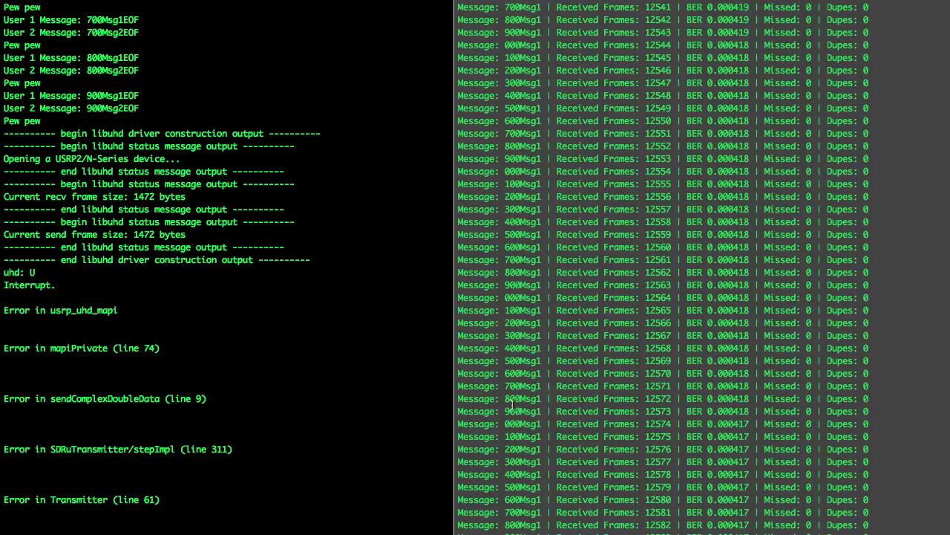
left_click_drag(294, 407, 273, 402)
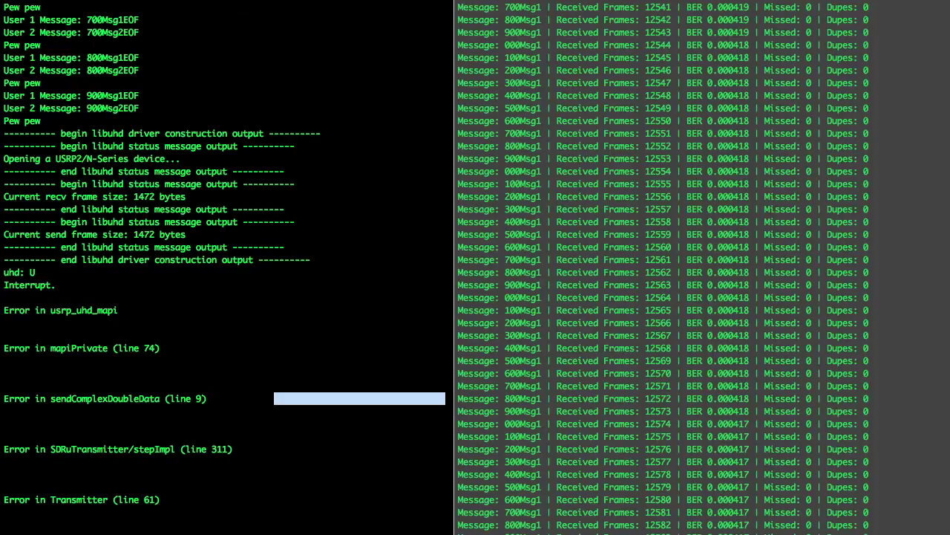
Rerun the Transmitter script, then interrupt it once the receiver passes 18,500 frames at 0.00063 BER.
key("Return")
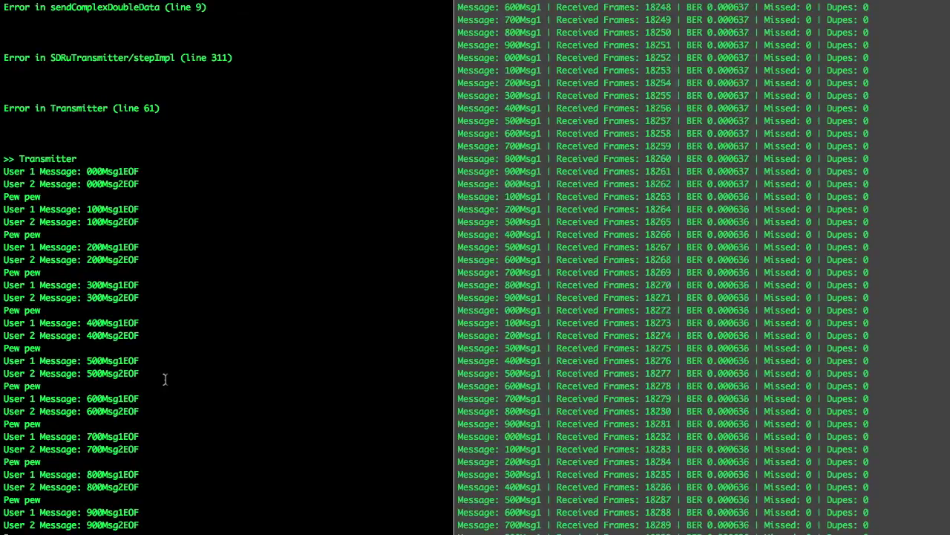
key("ctrl+c")
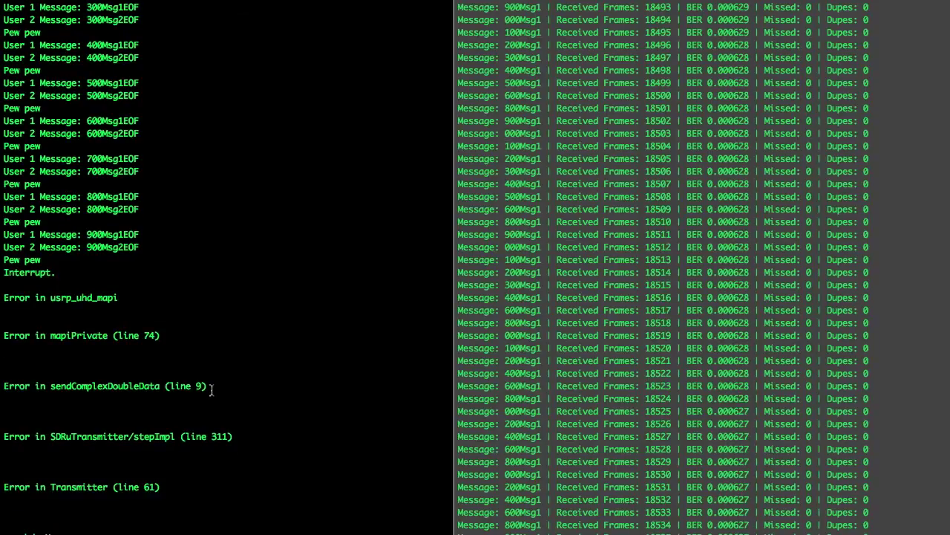